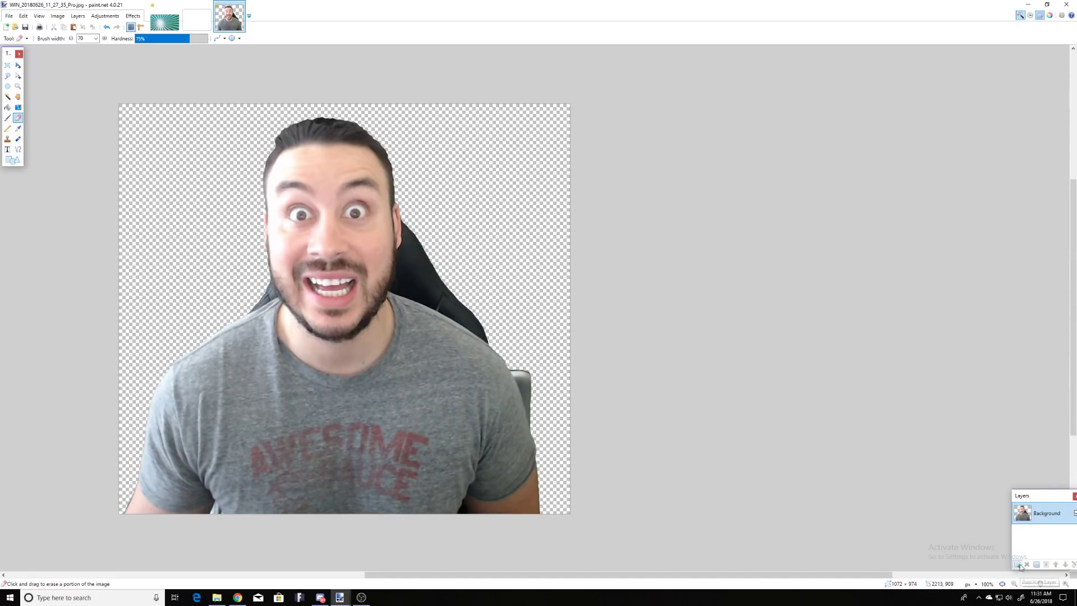
Step: Add an empty Layer 2 above the Background layer holding the cut-out man
left_click(1018, 565)
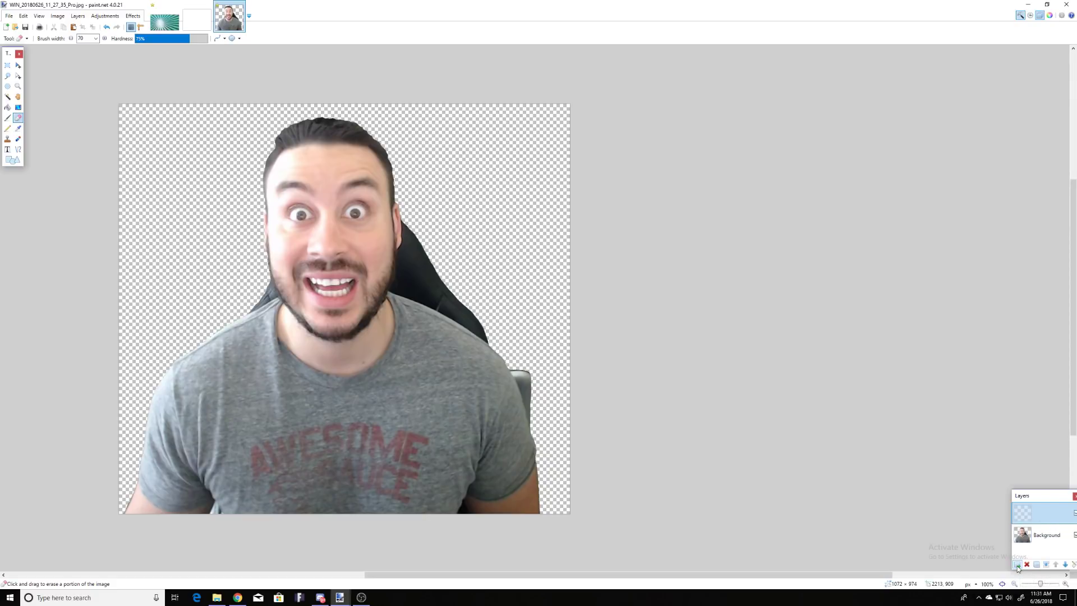
Step: Fill Layer 2 with solid black and move it below the Background photo layer
left_click(7, 107)
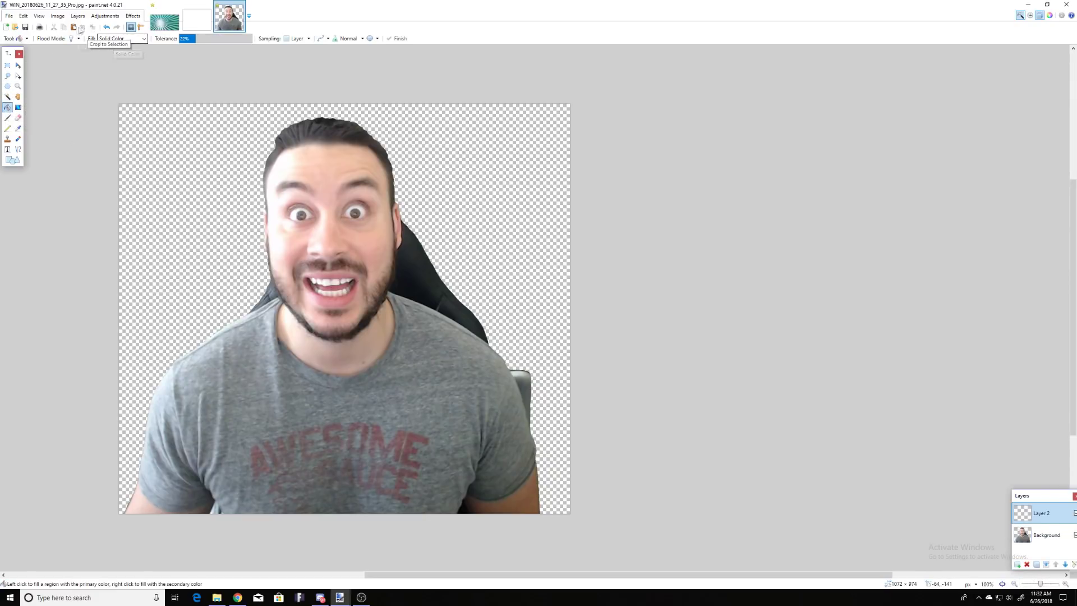
left_click(183, 179)
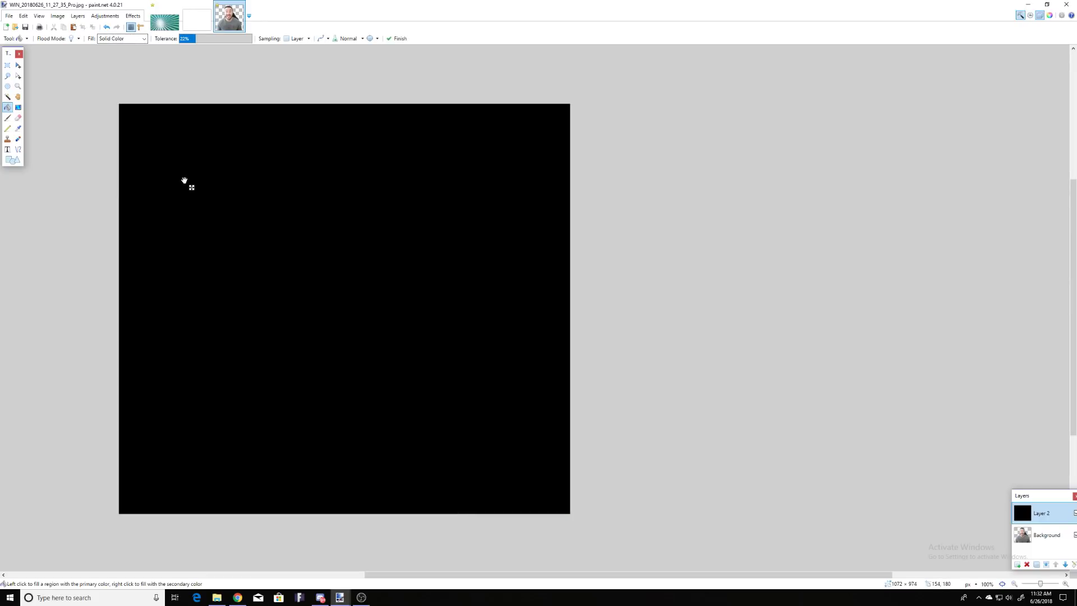
left_click_drag(1046, 535, 1045, 510)
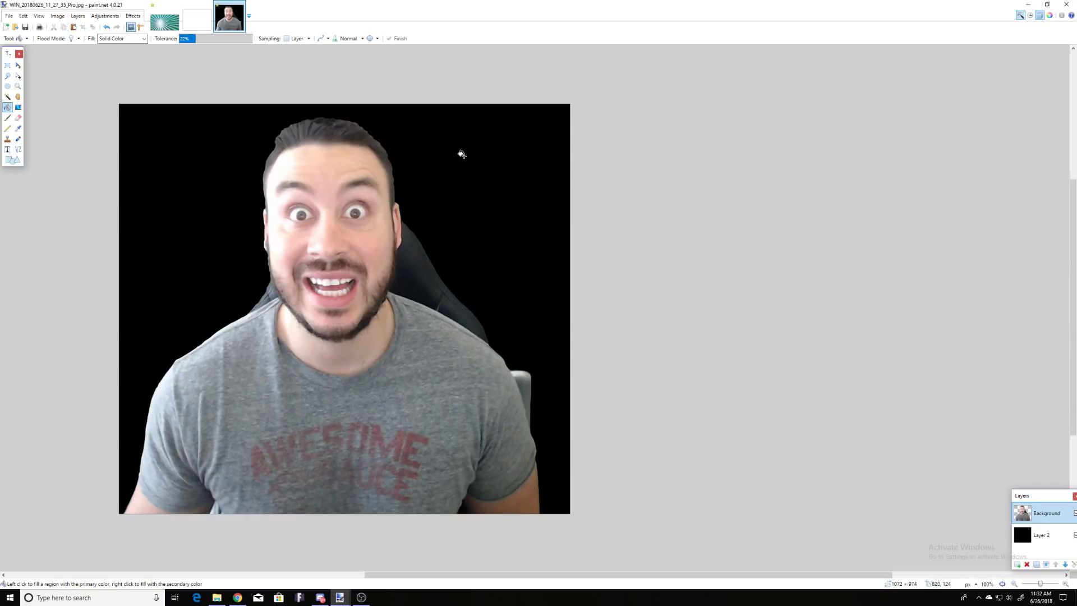
left_click(18, 118)
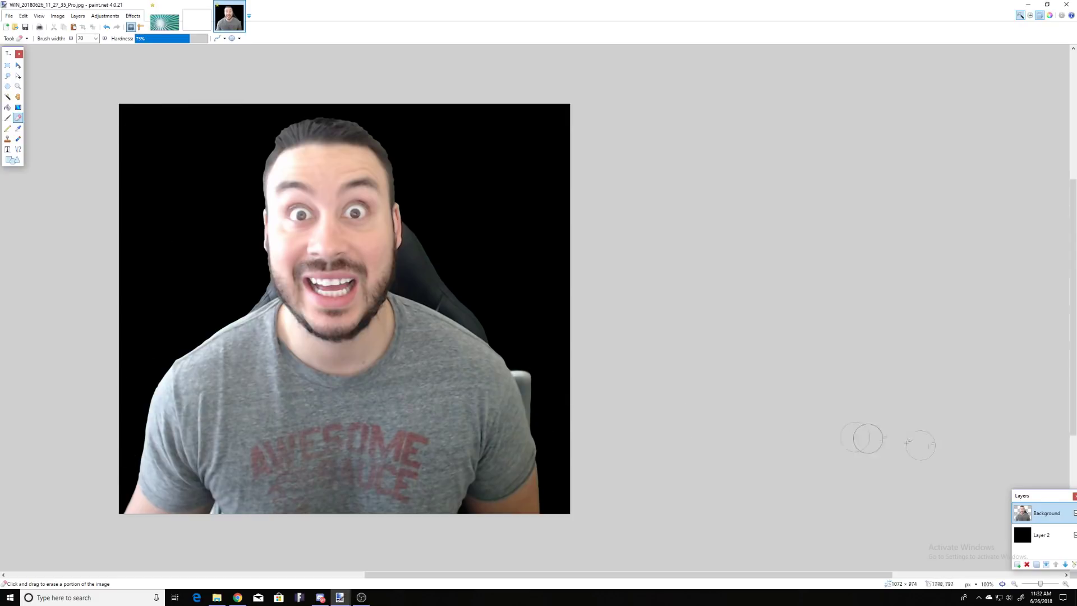
Step: Turn off Layer 2's visibility so the black fill is hidden
left_click(1075, 536)
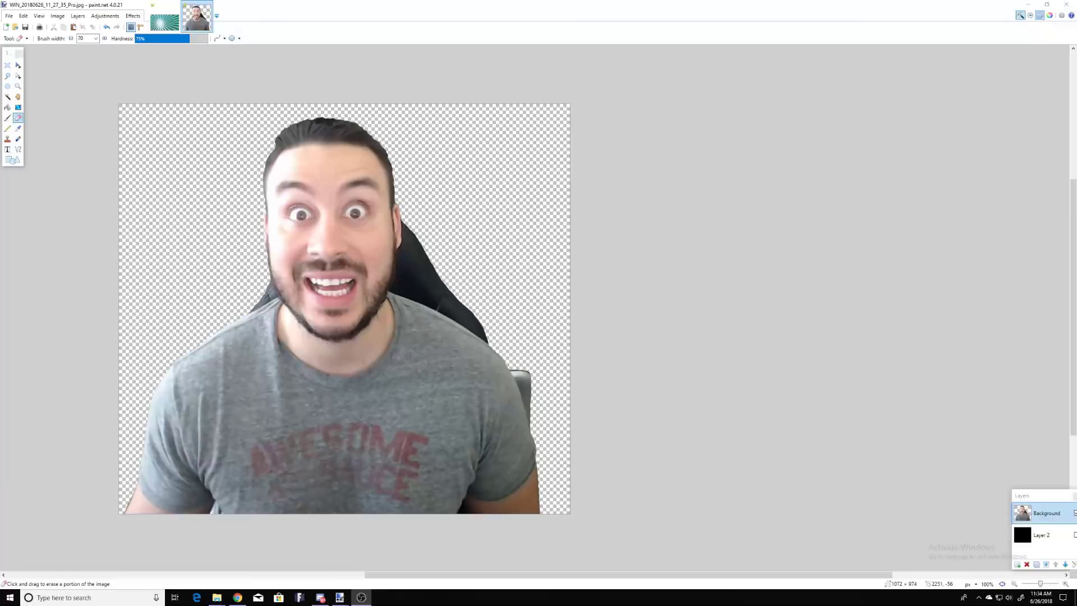
Step: Create a blank 800×600 image and open Untitled-1 (2) from Downloads as its own image
left_click(9, 16)
left_click(15, 27)
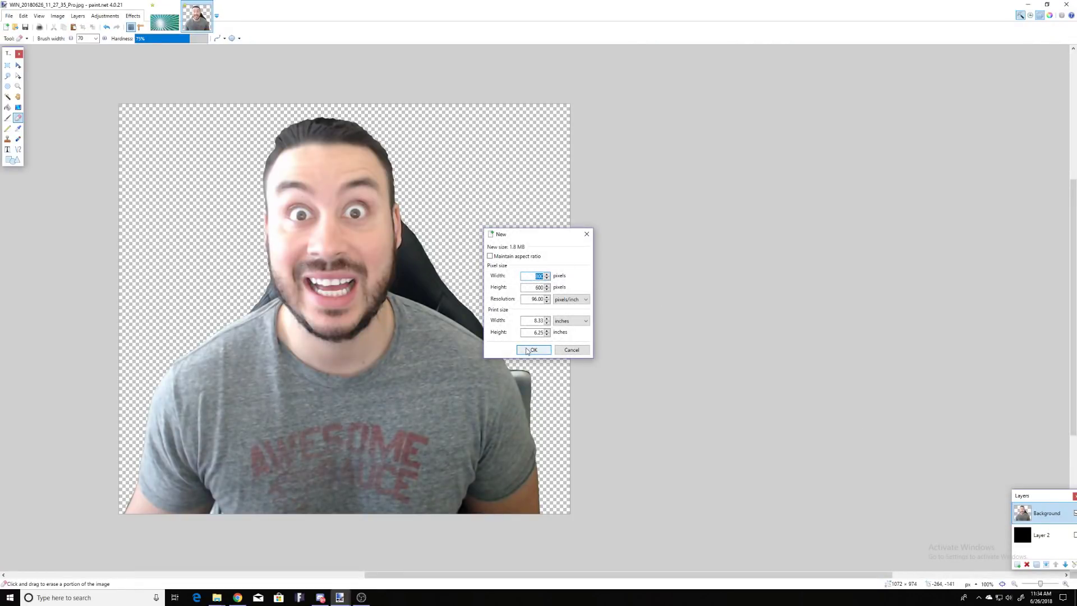
left_click(531, 349)
mouse_move(217, 597)
left_click(188, 574)
mouse_move(654, 490)
left_mouse_down()
mouse_move(597, 233)
mouse_move(549, 127)
left_mouse_up()
left_click(525, 308)
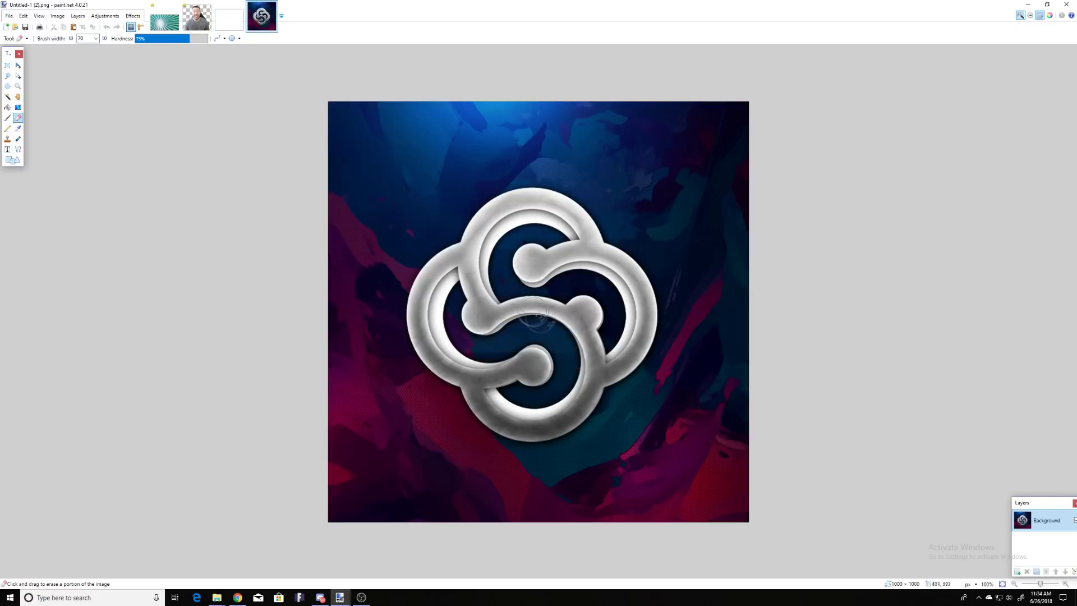
Step: Use the Magic Wand at 45% tolerance to delete the blue background and dark ring interiors
left_click(8, 96)
left_click(471, 187)
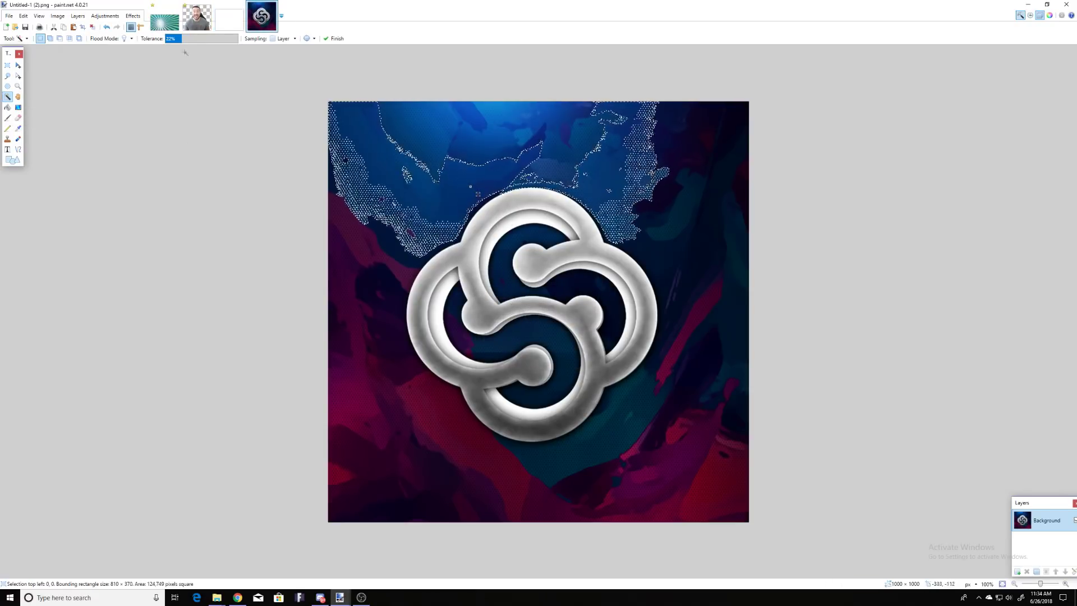
left_click(198, 38)
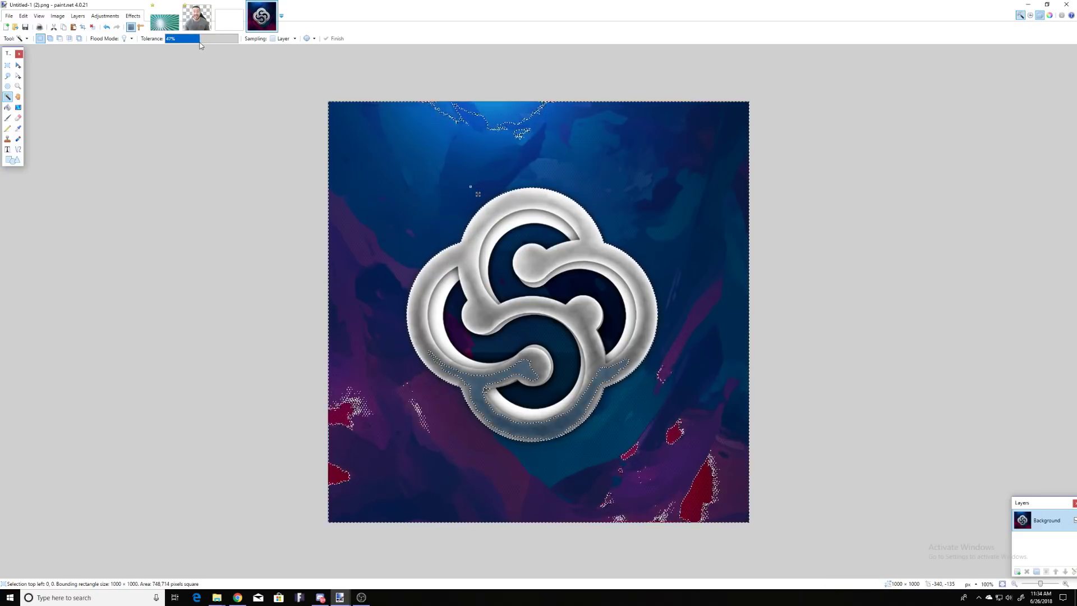
key("Delete")
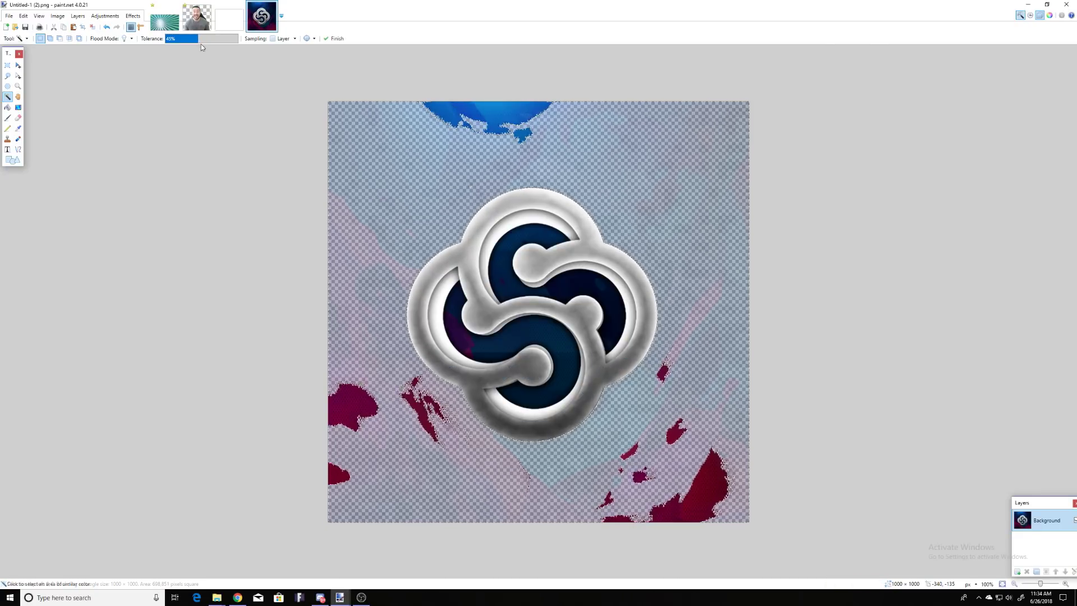
left_click(529, 296)
key("Delete")
left_click(510, 283)
key("Delete")
Step: Delete the leftover coloured patches and the red area at the bottom right
left_click(351, 401)
key("Delete")
left_click(488, 116)
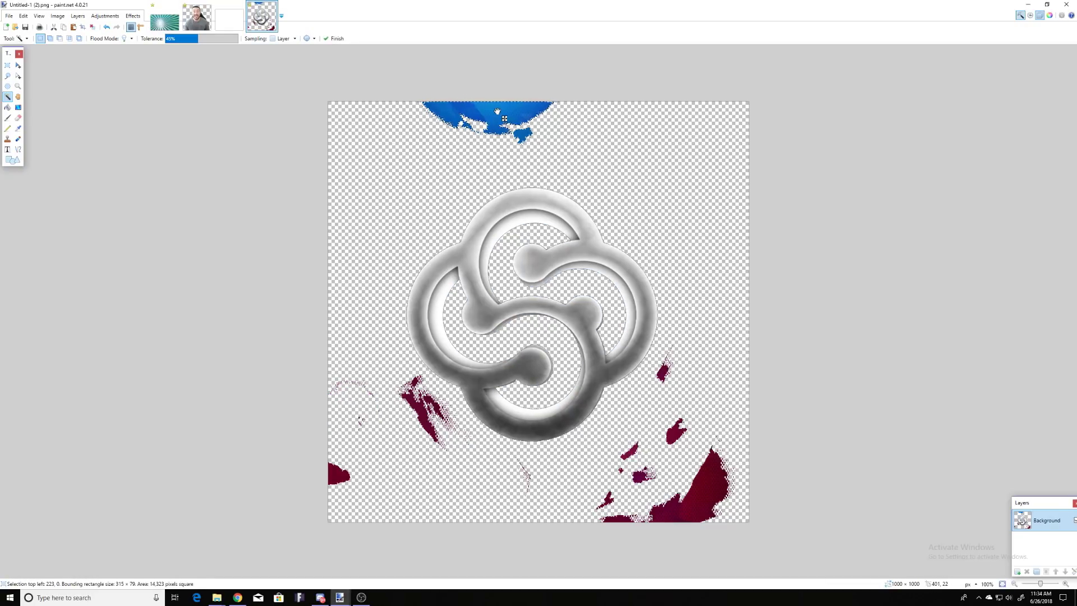
key("Delete")
left_click(704, 482)
key("Delete")
Step: Erase the dark red streak below the ring with a width-55 eraser, then add a new layer
left_click(18, 118)
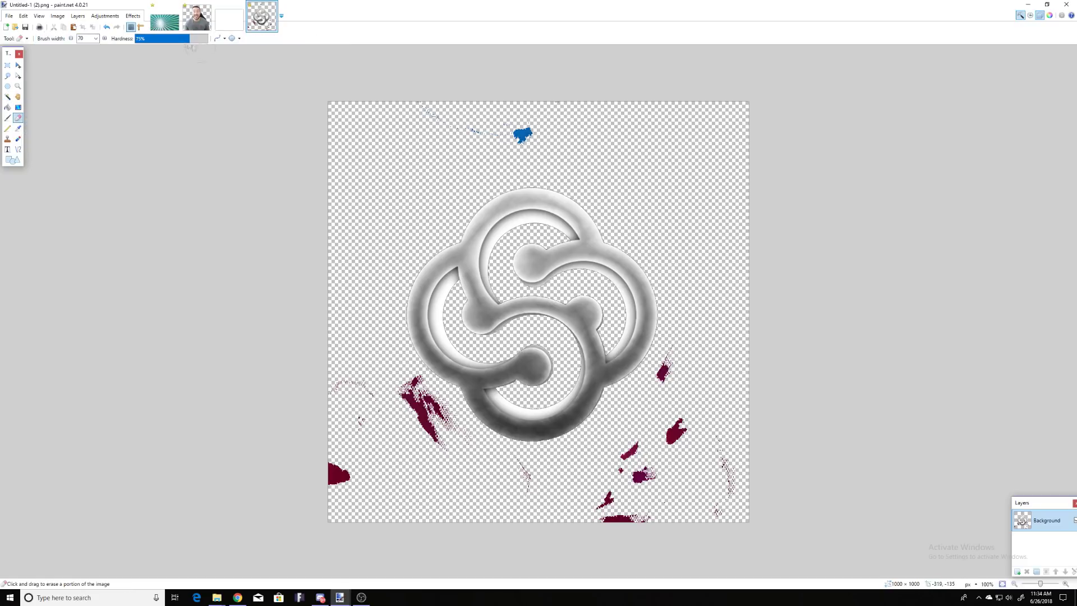
left_click(96, 38)
left_click(87, 84)
left_click_drag(404, 381, 444, 429)
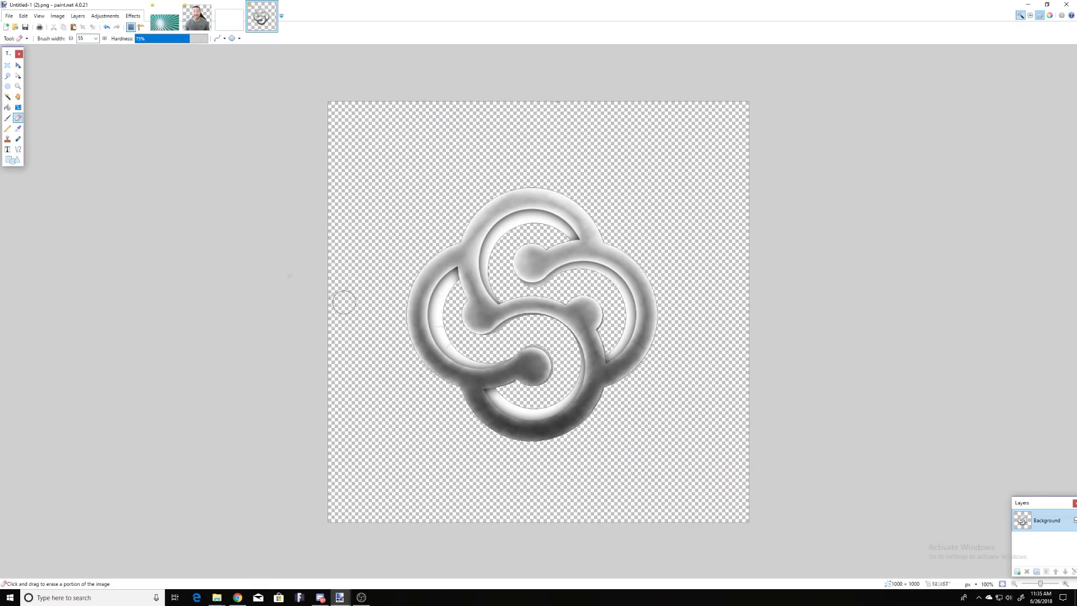
left_click(1018, 572)
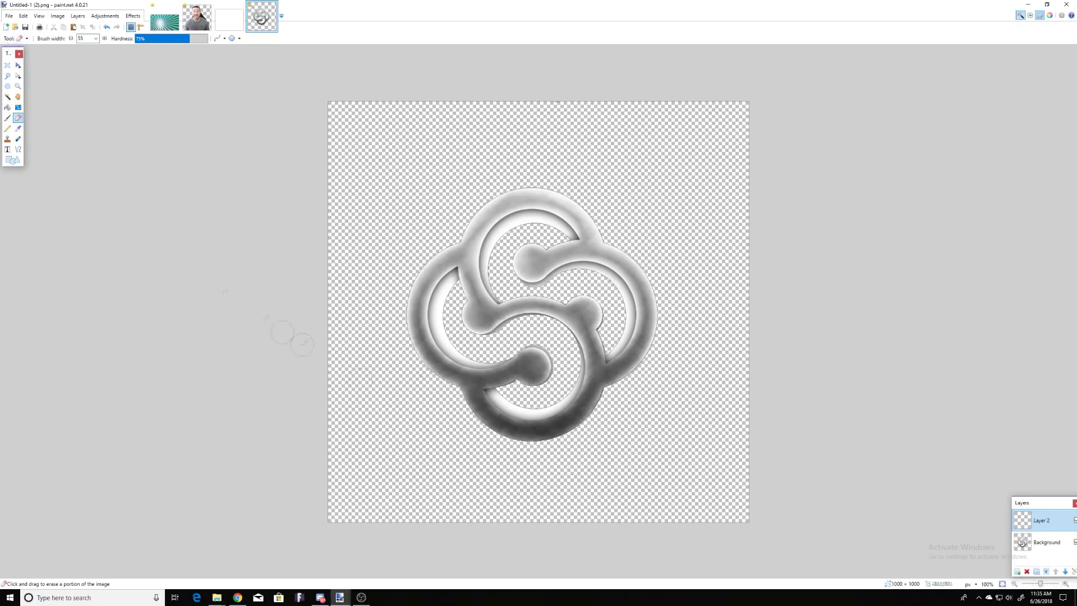
left_click(8, 107)
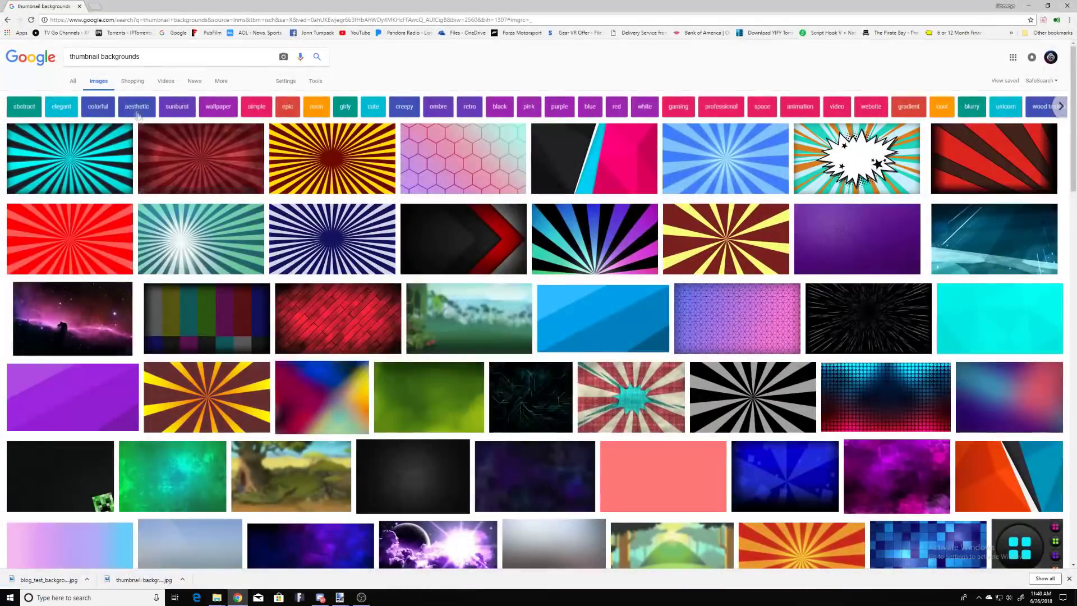
Step: Search Google Images for 'fortnie png' and save the white FORTNITE logo PNG to Downloads
left_click_drag(140, 57, 124, 56)
type("fortnie png")
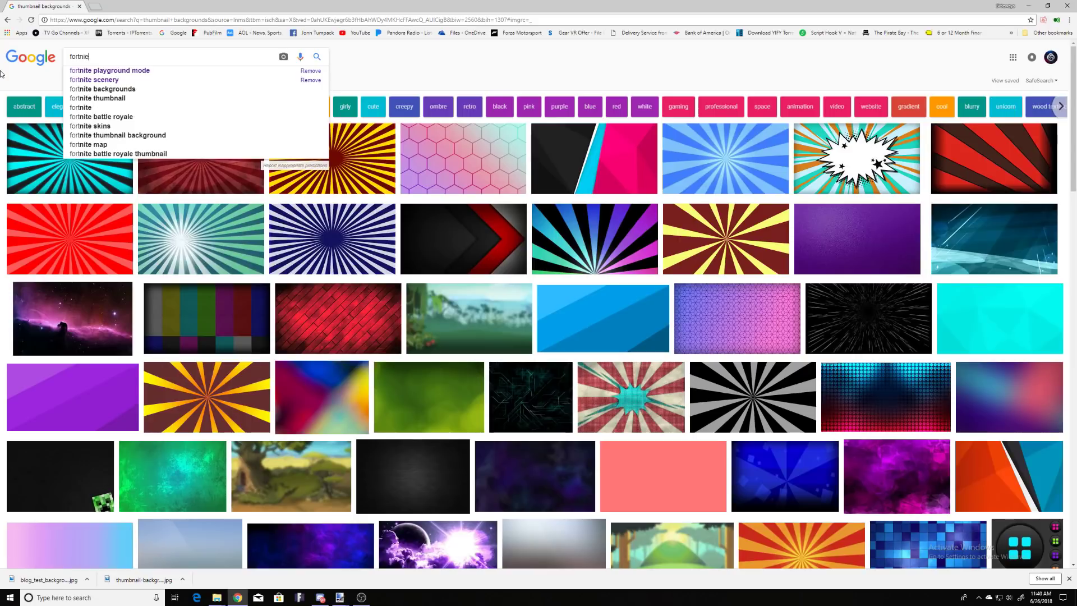
key("Return")
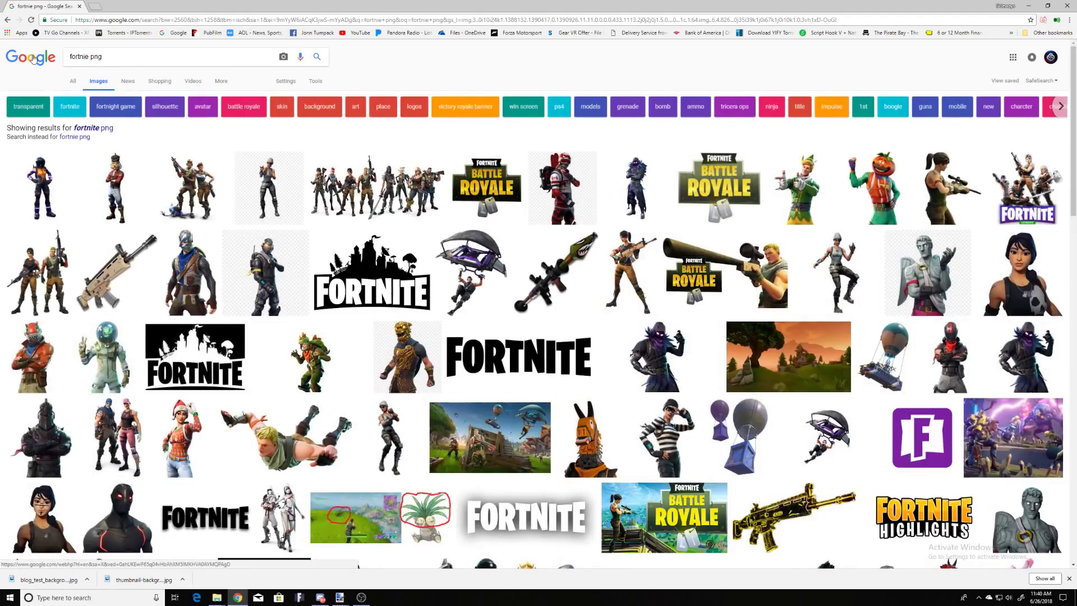
scroll(300, 179, "down", 1)
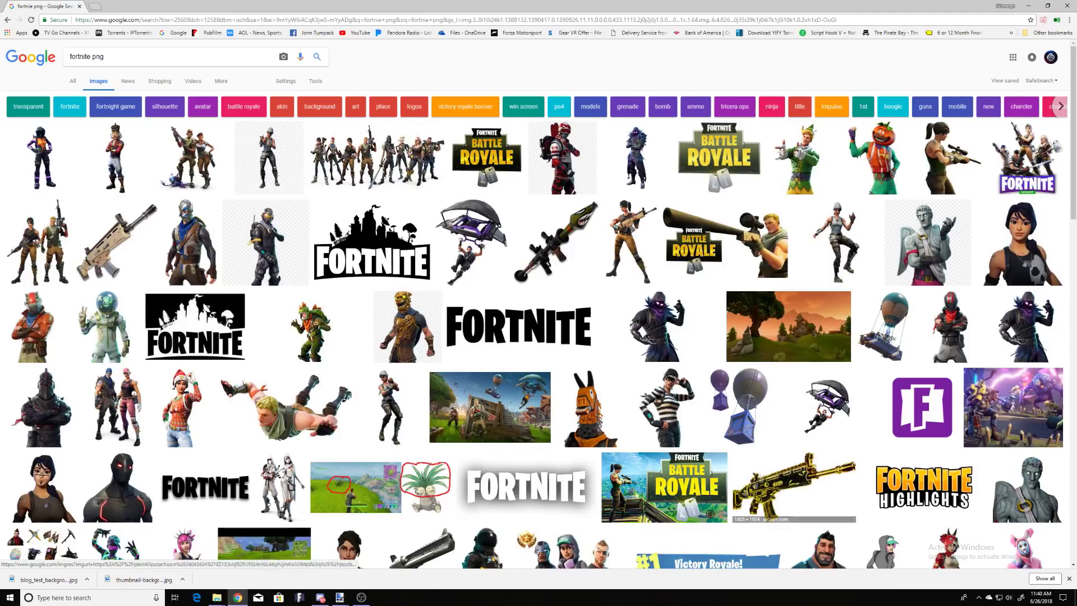
scroll(507, 310, "down", 3)
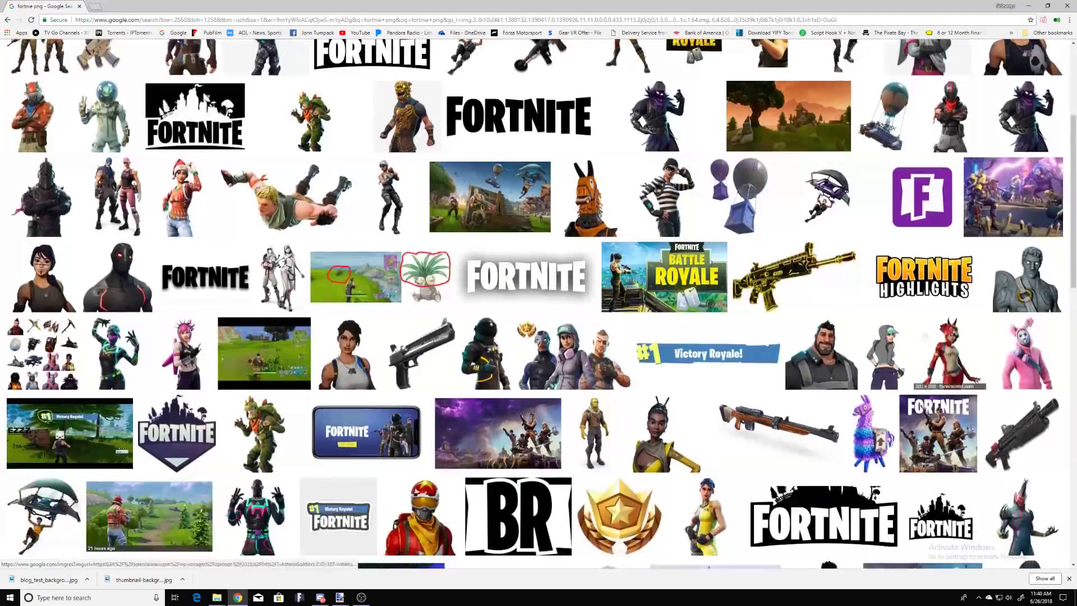
left_click(510, 275)
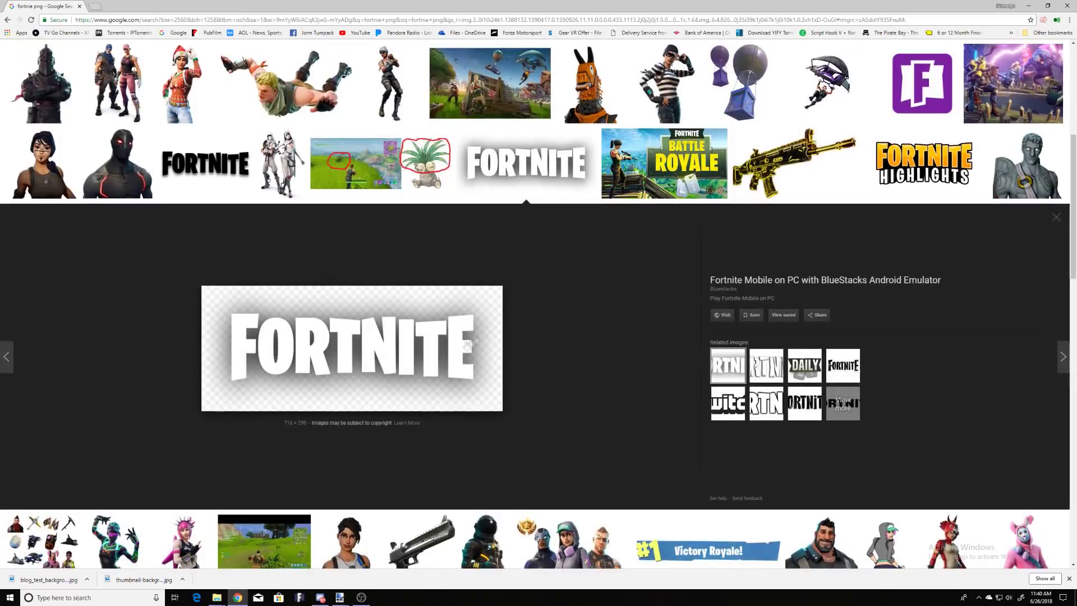
right_click(384, 375)
left_click(413, 450)
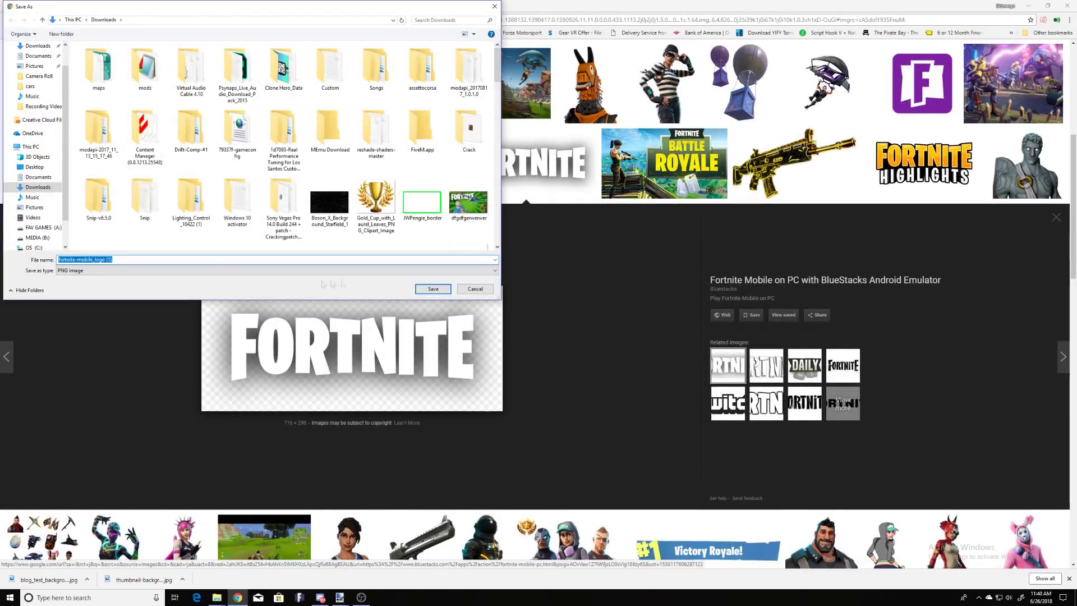
left_click(433, 289)
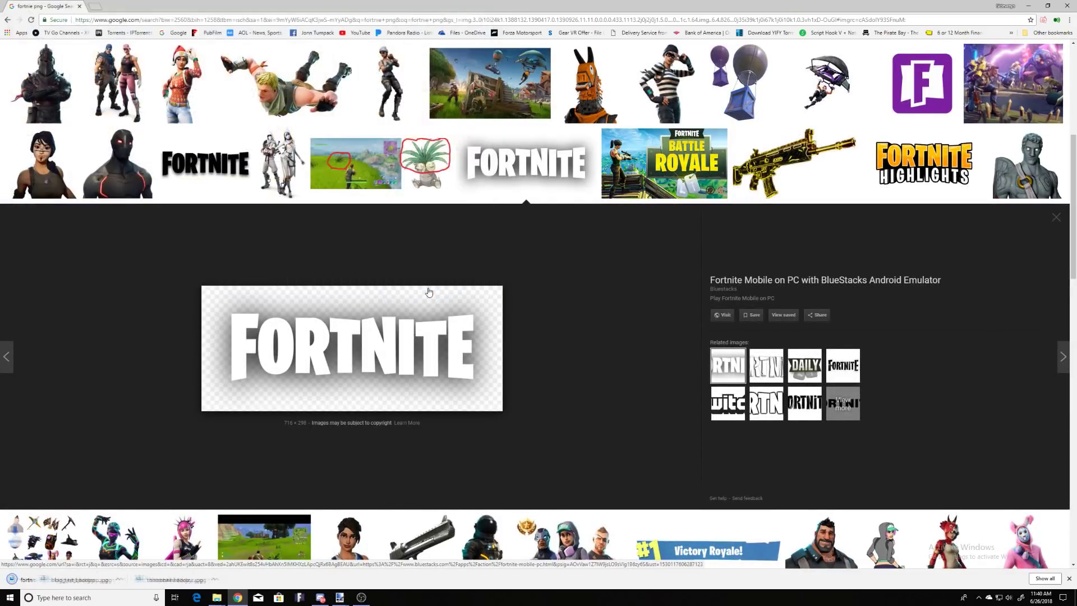
Step: Back in paint.net, create a blank 1000×1000 image
left_click(1029, 5)
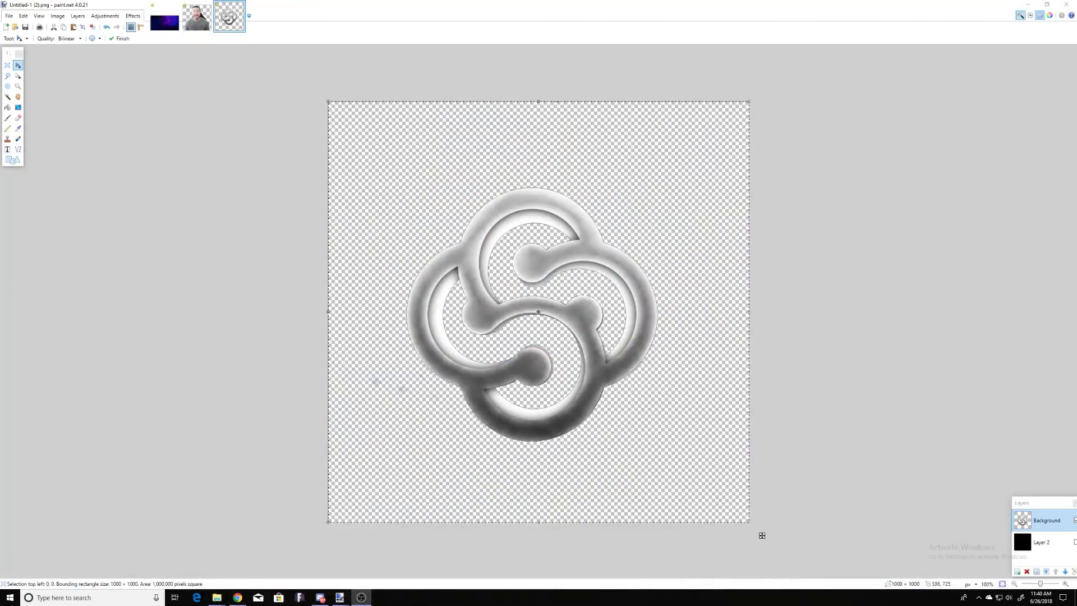
left_click(9, 15)
left_click(13, 27)
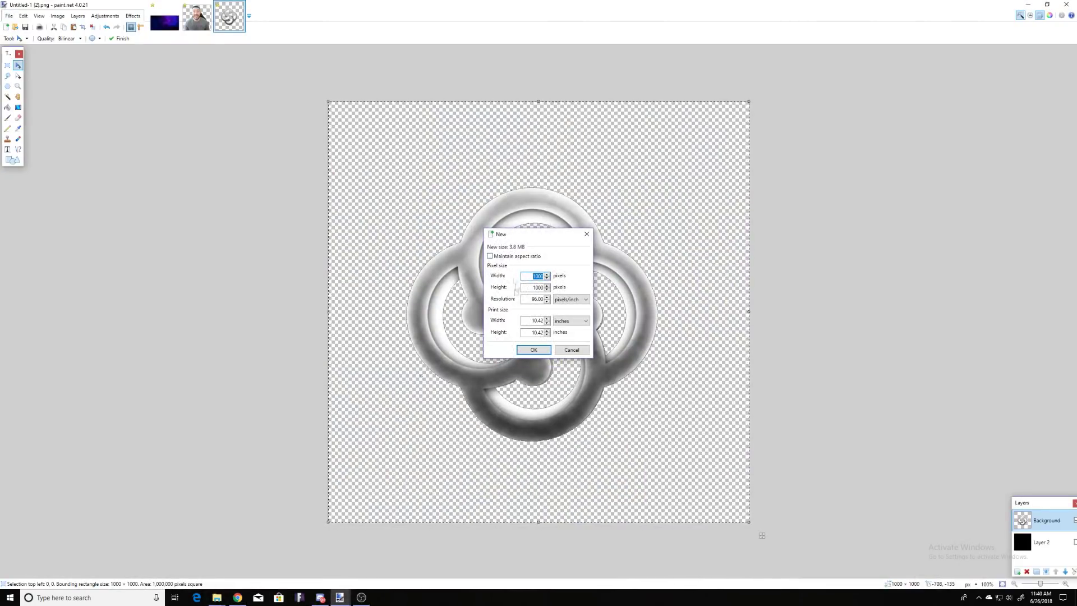
key("Return")
mouse_move(216, 597)
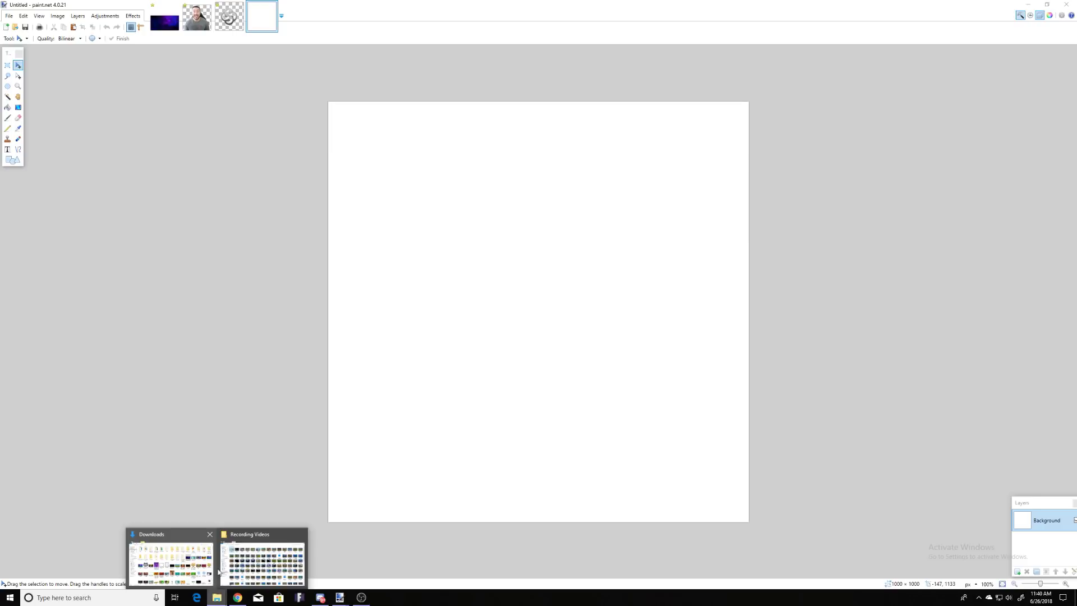
left_click(171, 558)
Step: Open fortnite-mobile_logo (1).png from Downloads as its own image and nudge the logo on its canvas
left_click(197, 249)
left_click(192, 230)
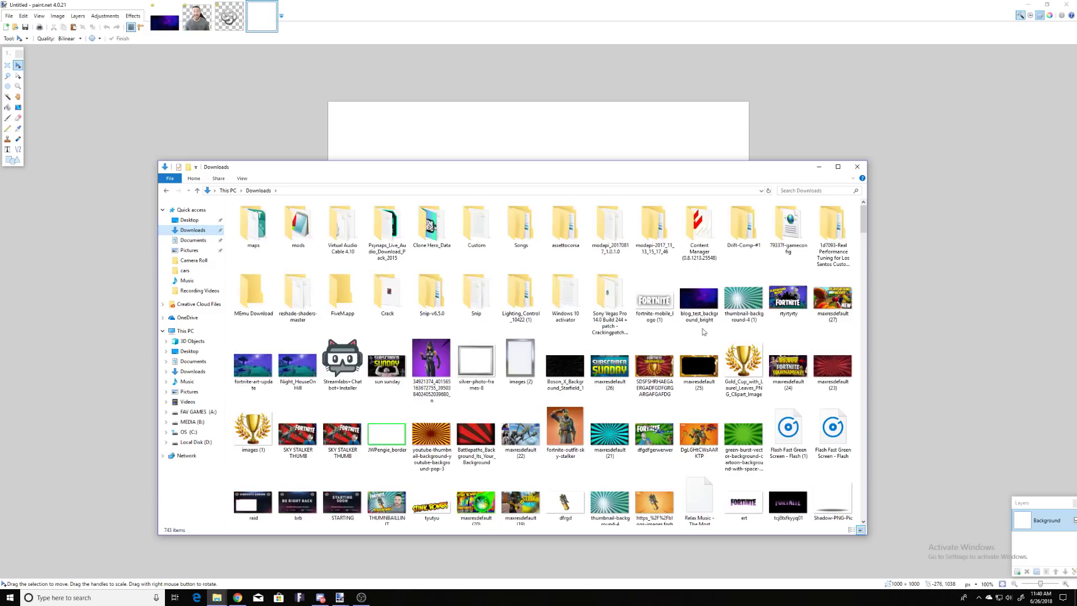
left_click_drag(654, 298, 612, 140)
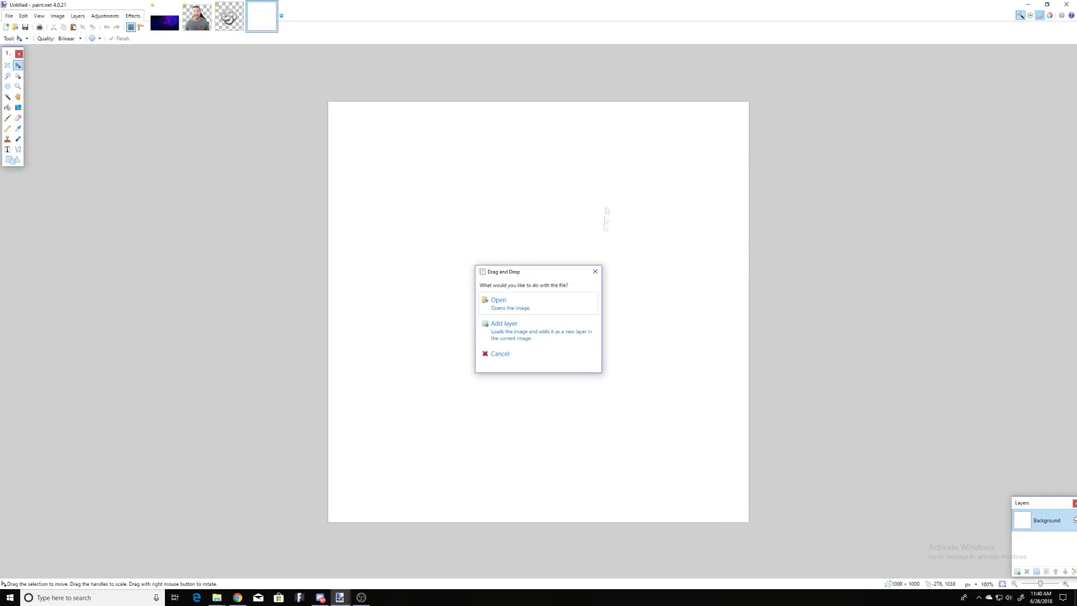
left_click(544, 305)
left_click_drag(558, 292, 708, 381)
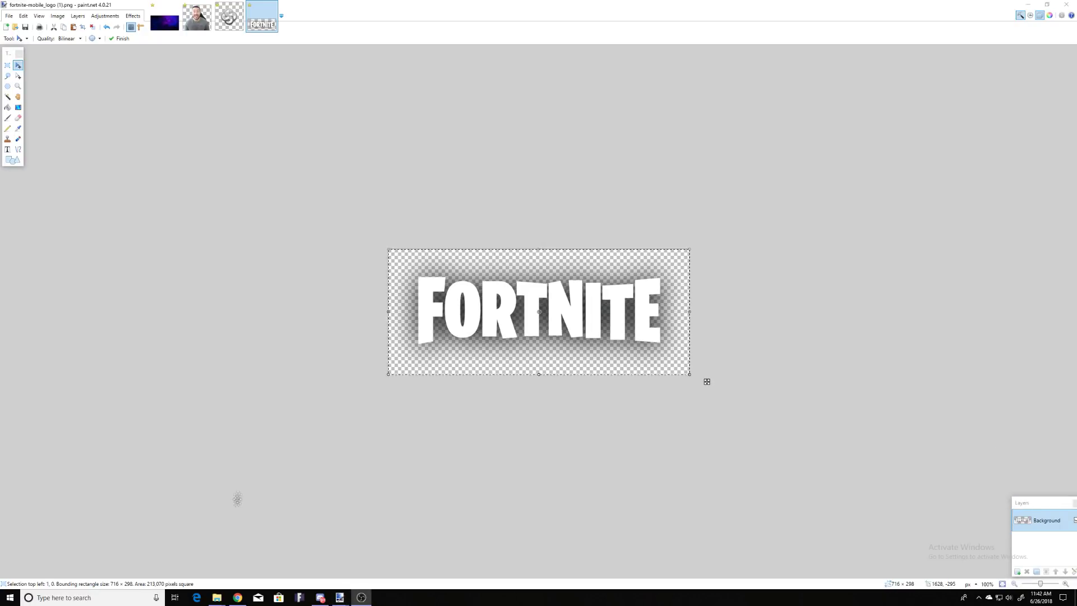
Step: Preview the rainbow-edged frame from the 'frames png' results and save it into Downloads
mouse_move(238, 597)
left_click(225, 536)
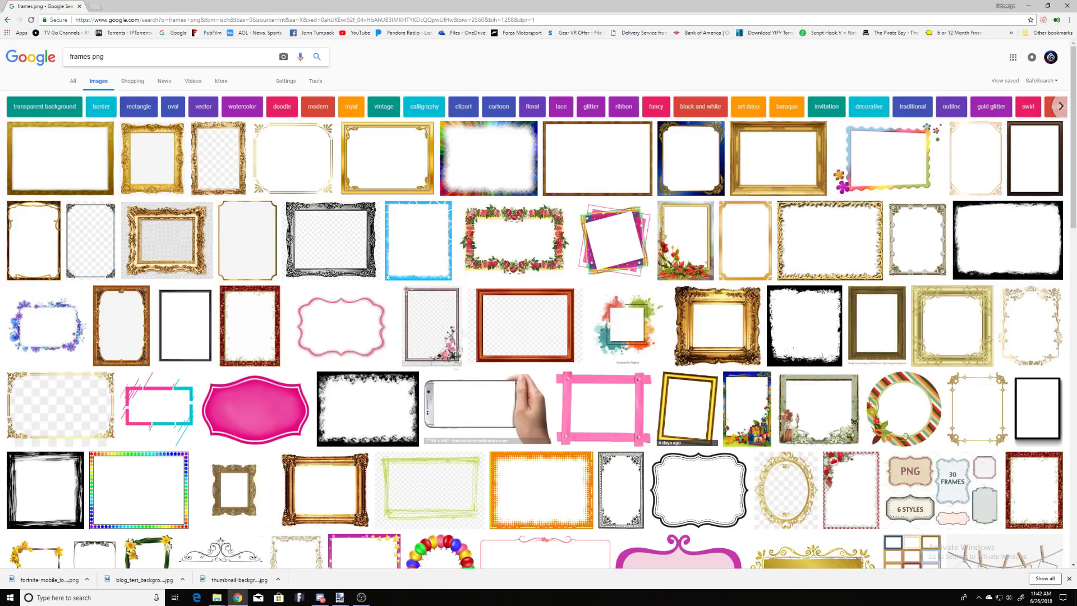
left_click(508, 169)
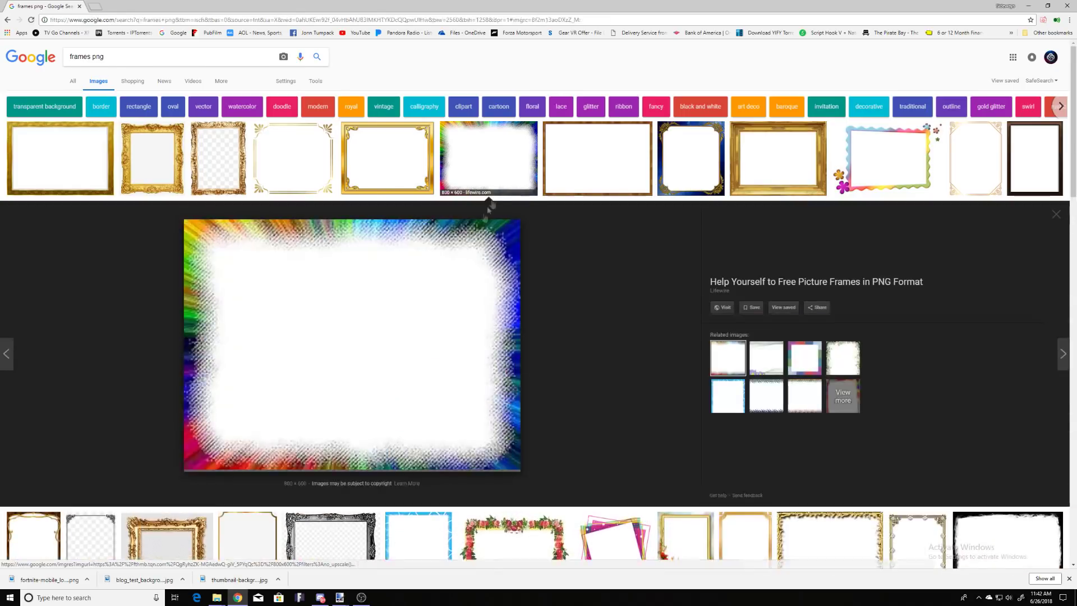
right_click(362, 371)
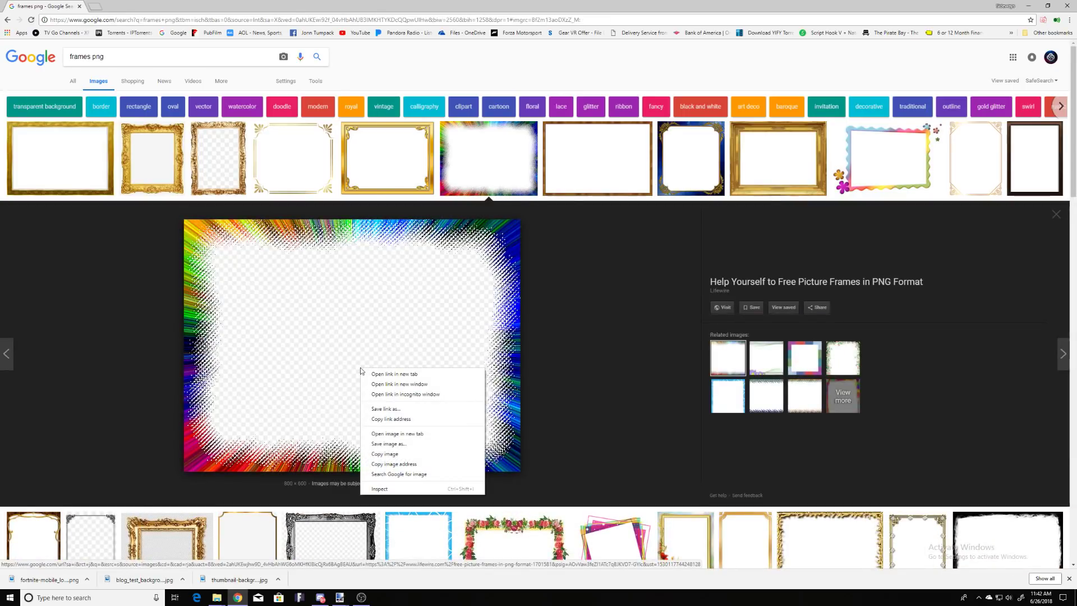
left_click(383, 444)
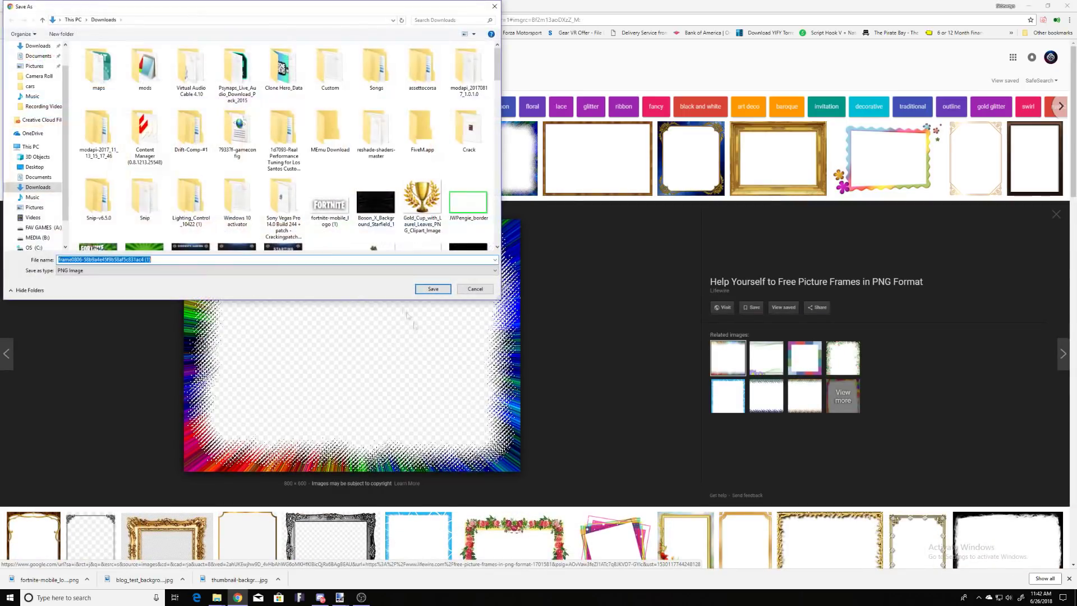
left_click(432, 289)
left_click(1029, 6)
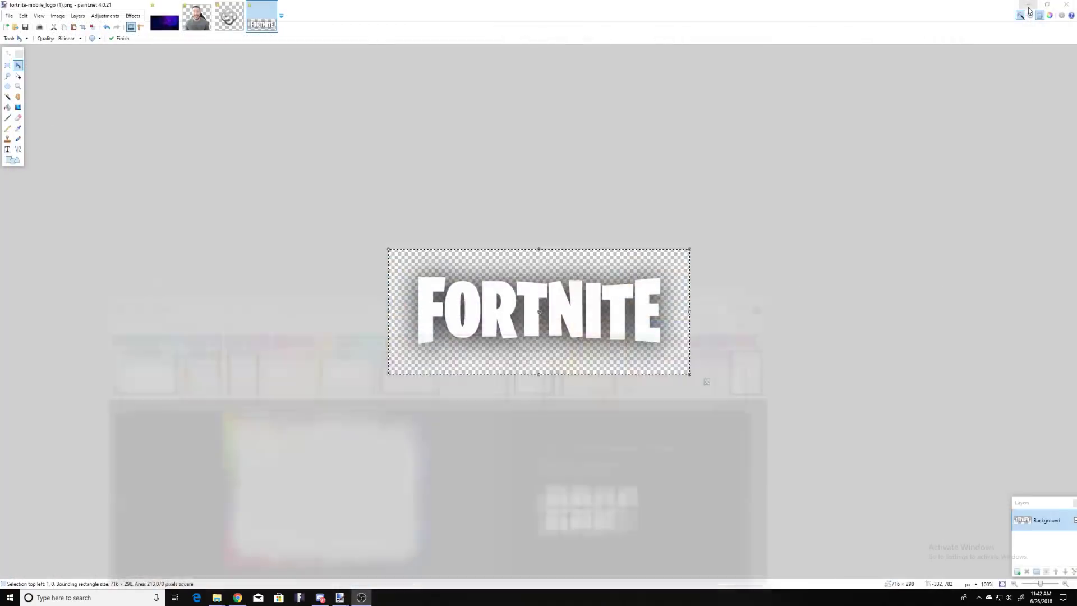
Step: Create a blank 1000×1000 image in paint.net
left_click(9, 16)
left_click(20, 25)
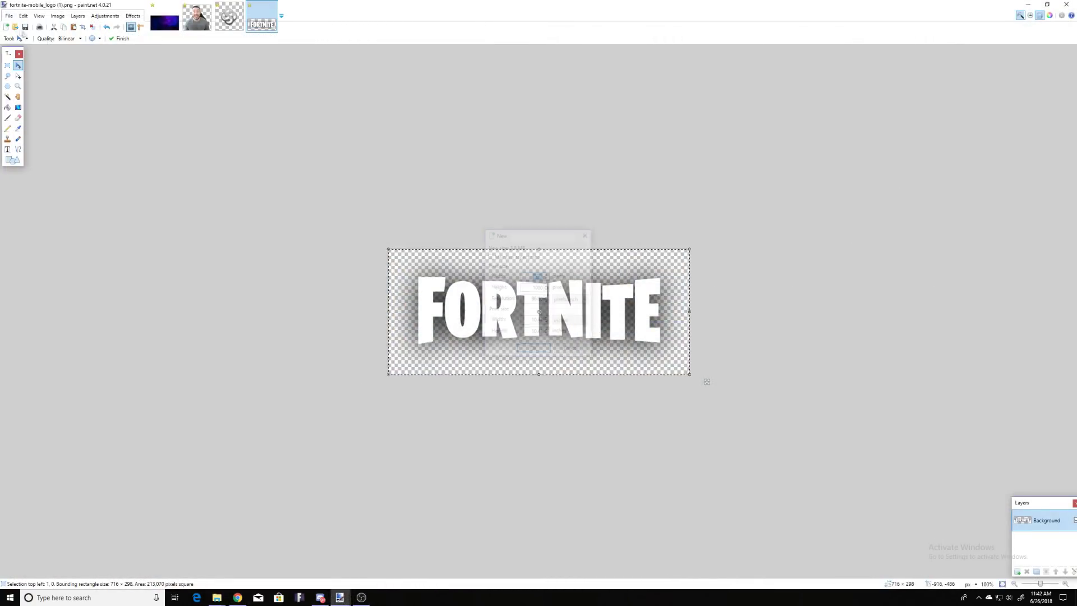
left_click(534, 349)
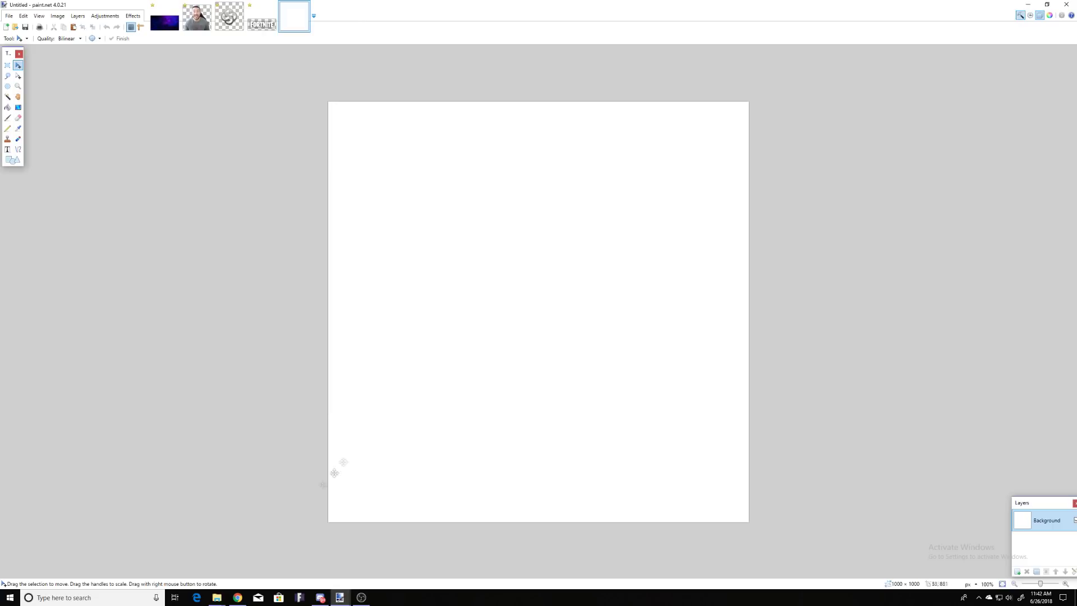
Step: Open the downloaded rainbow frame PNG from Downloads as its own image
mouse_move(217, 598)
left_click(206, 558)
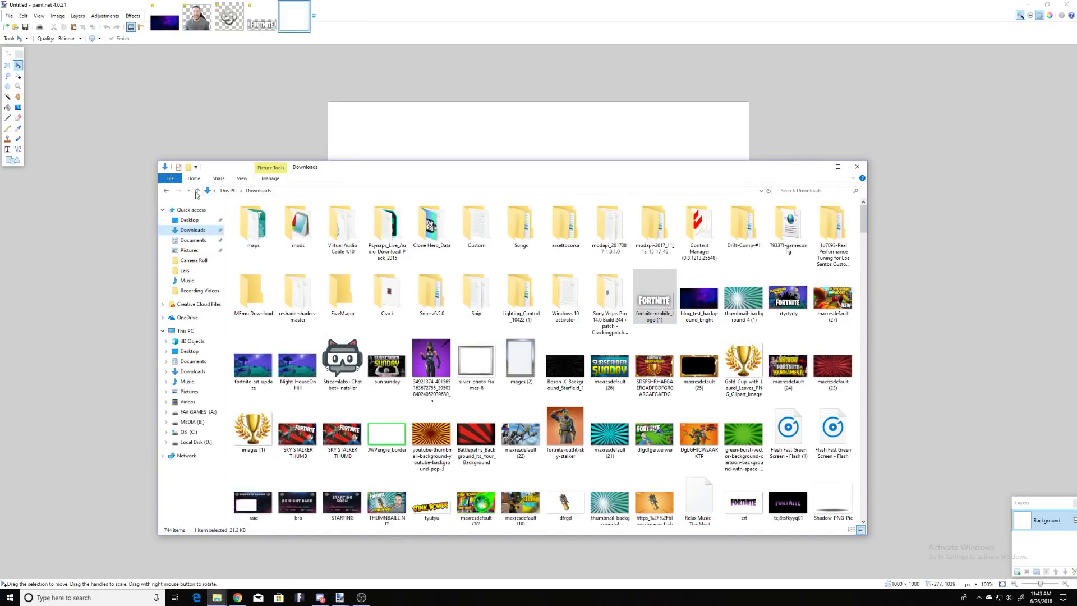
left_click(195, 241)
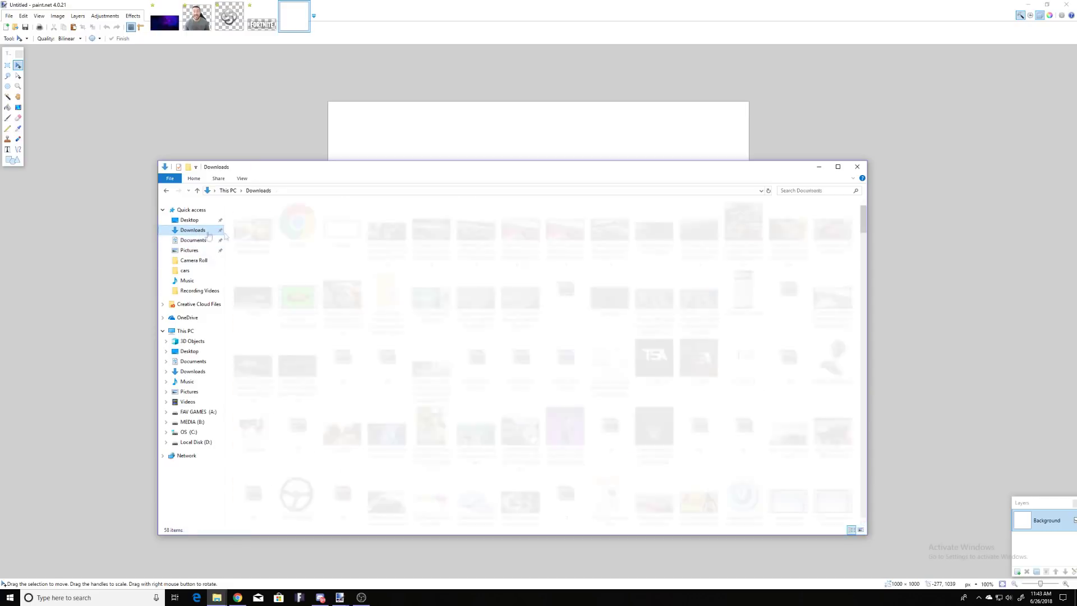
left_click_drag(655, 297, 599, 140)
left_click(534, 304)
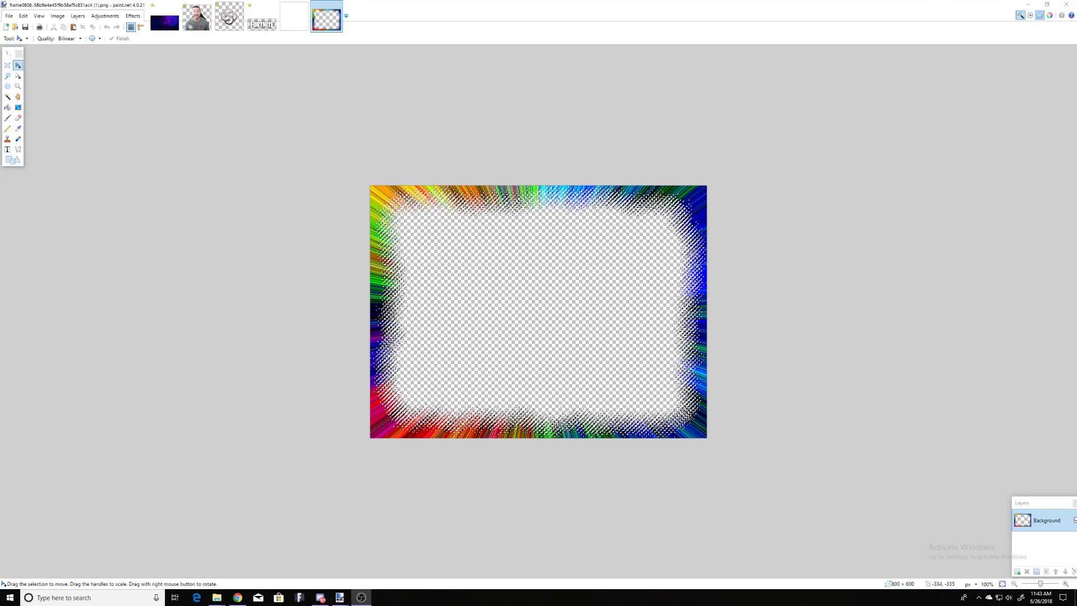
left_click(167, 24)
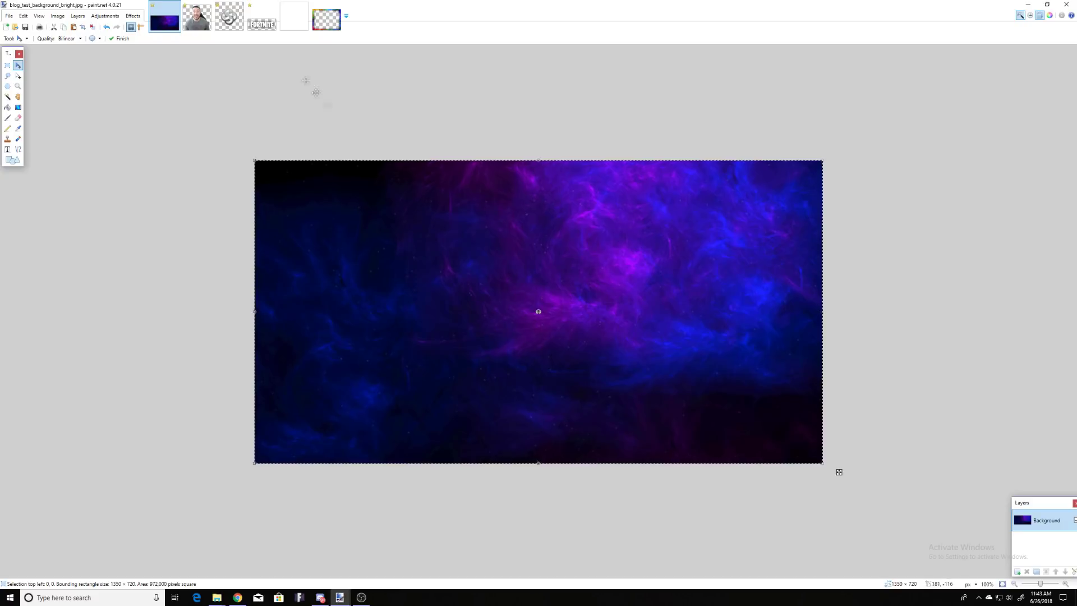
left_click(197, 16)
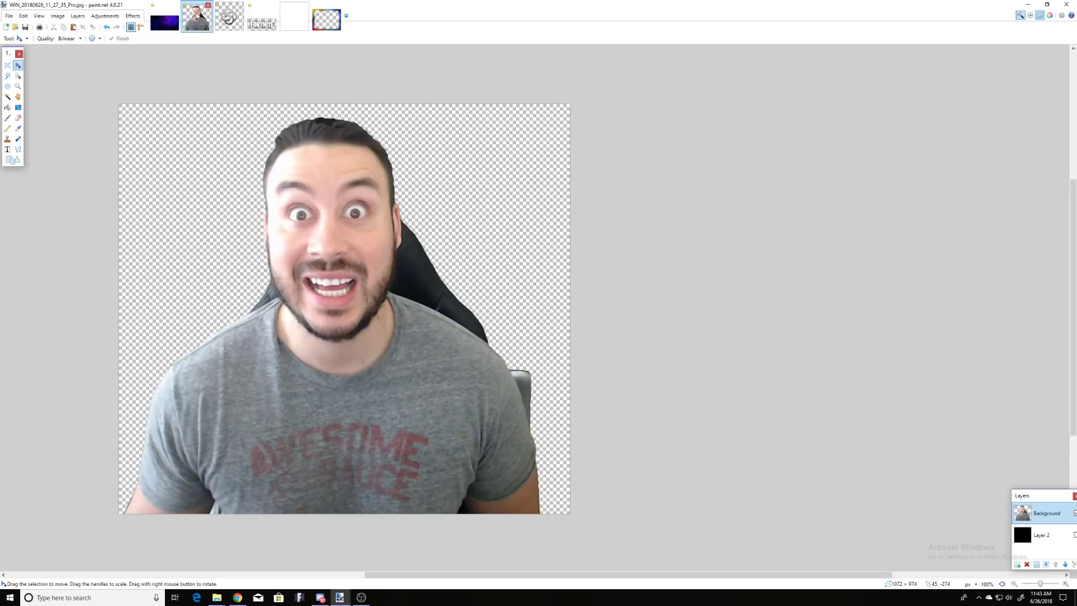
left_click(19, 66)
key("ctrl+a")
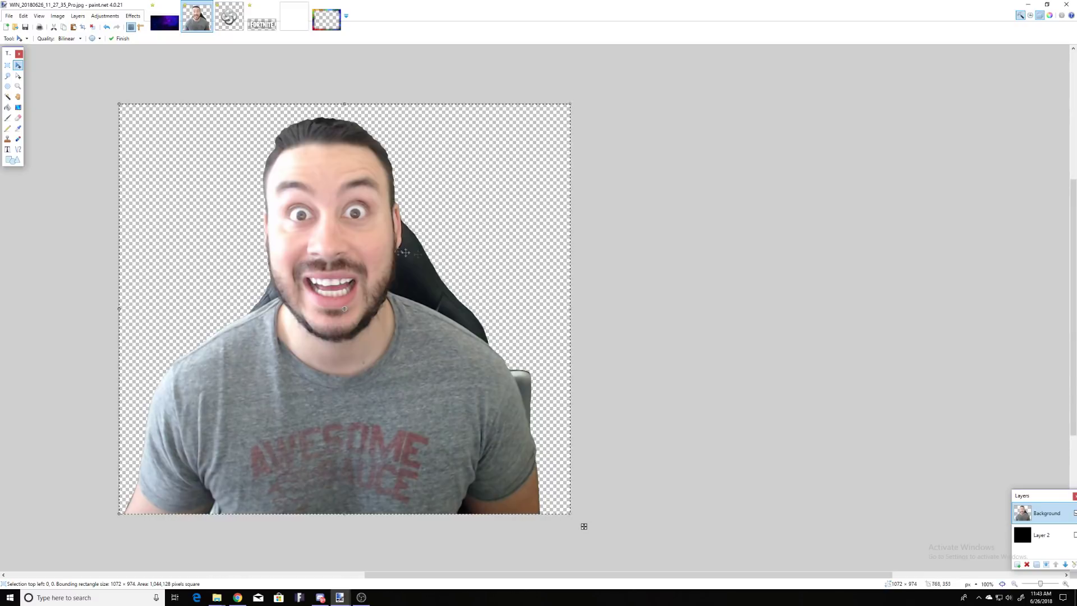
left_click(164, 24)
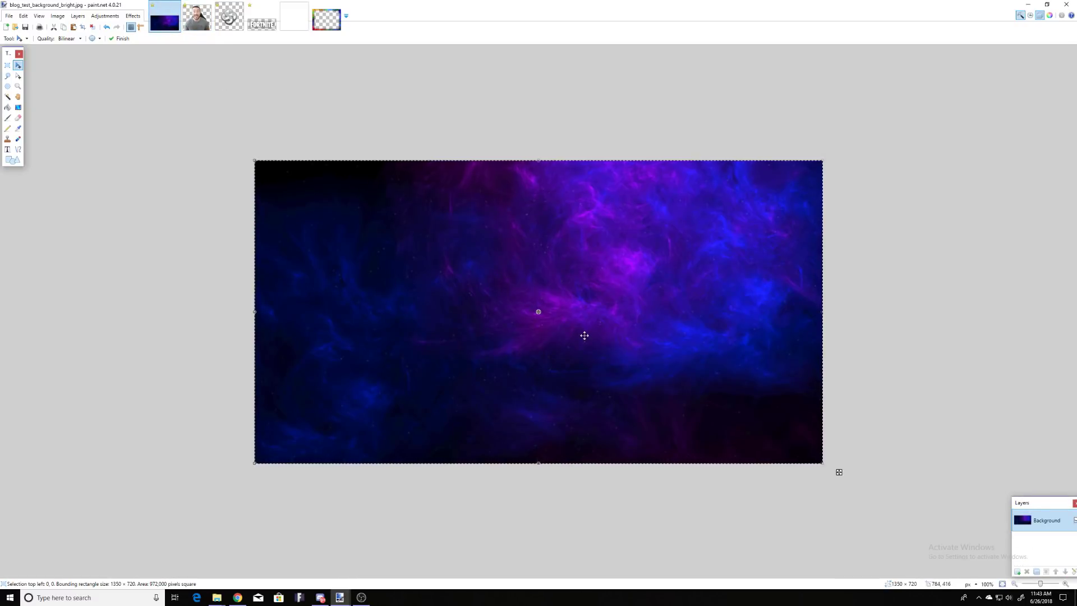
key("ctrl+v")
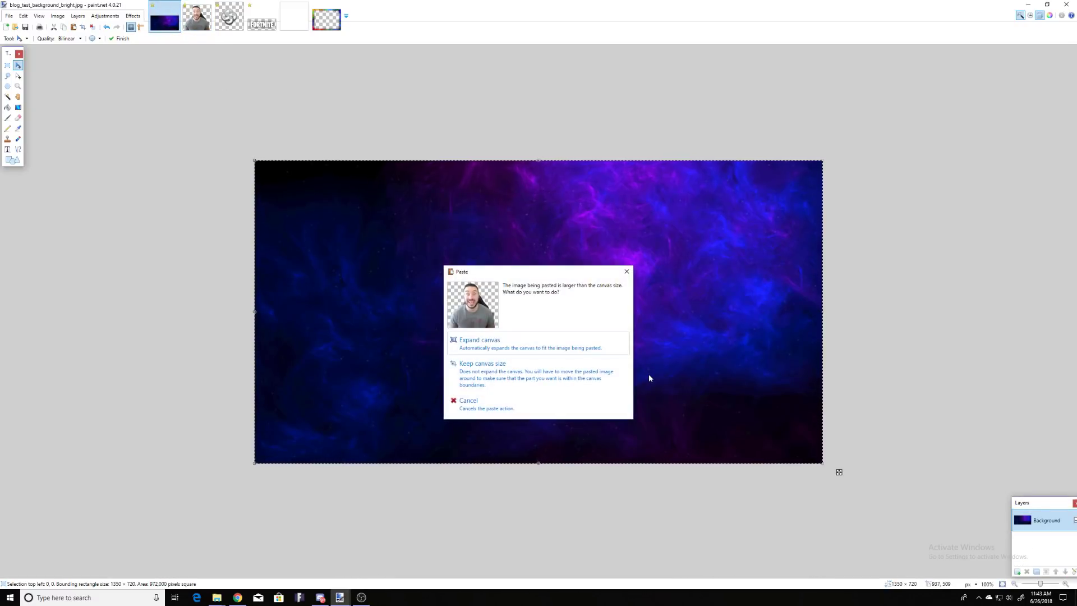
left_click(494, 368)
mouse_move(664, 344)
left_mouse_down()
mouse_move(702, 320)
mouse_move(678, 356)
left_mouse_up()
key("ctrl+z")
key("ctrl+z")
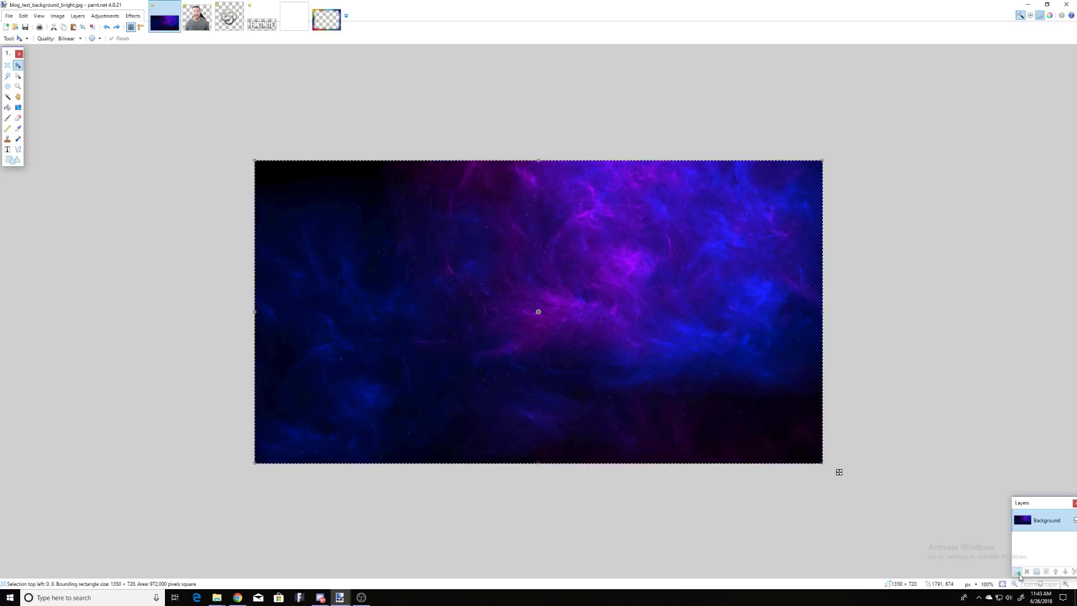
Step: Paste the man onto a new layer, keep canvas size, and shrink him to about 567×515 at bottom centre
left_click(1017, 572)
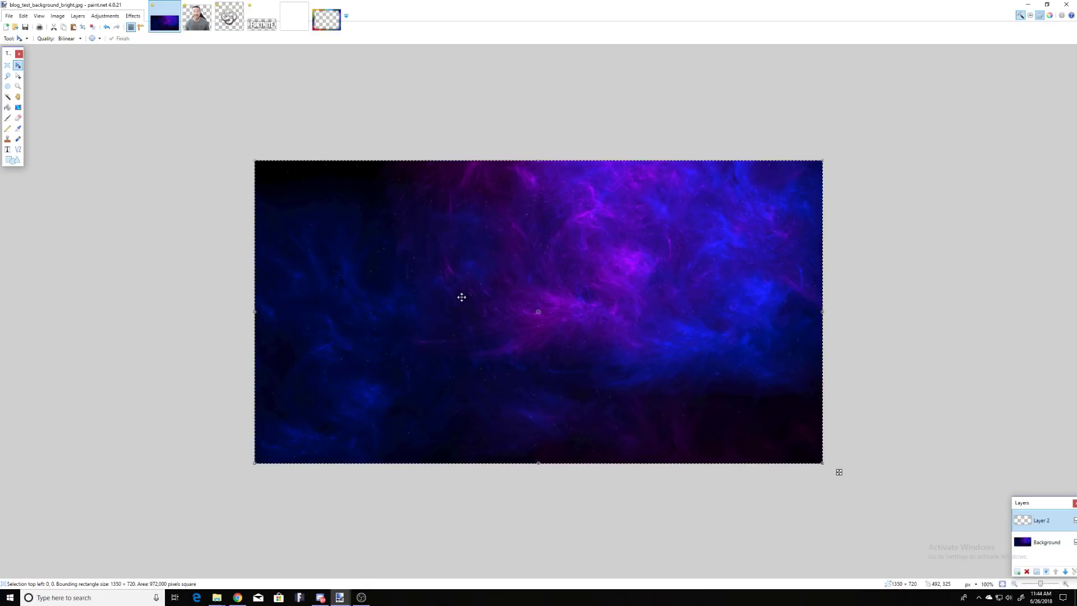
key("ctrl+v")
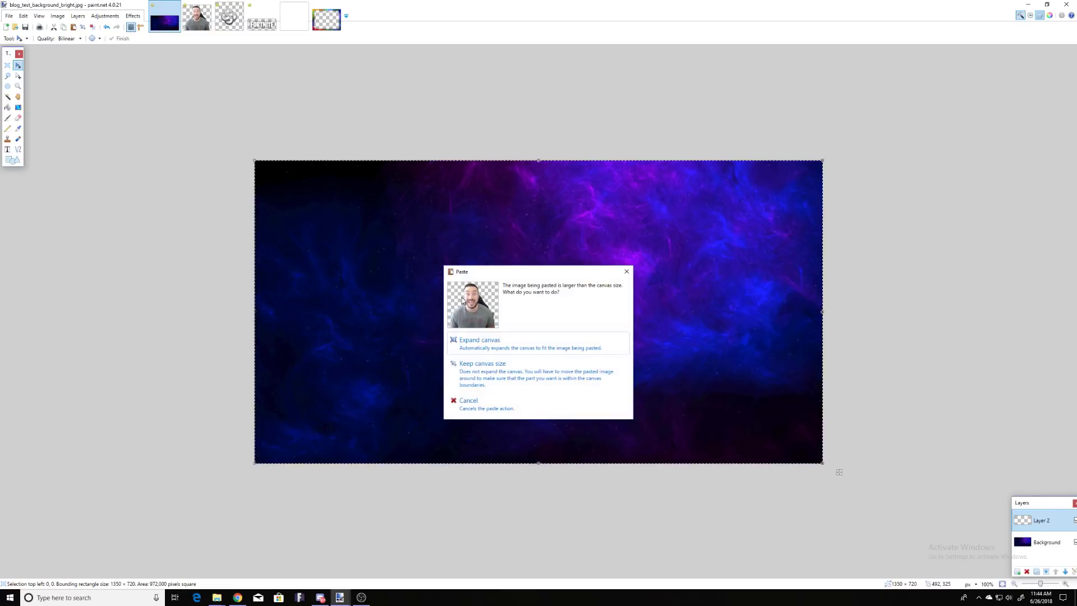
left_click(503, 374)
left_click_drag(430, 354, 462, 380)
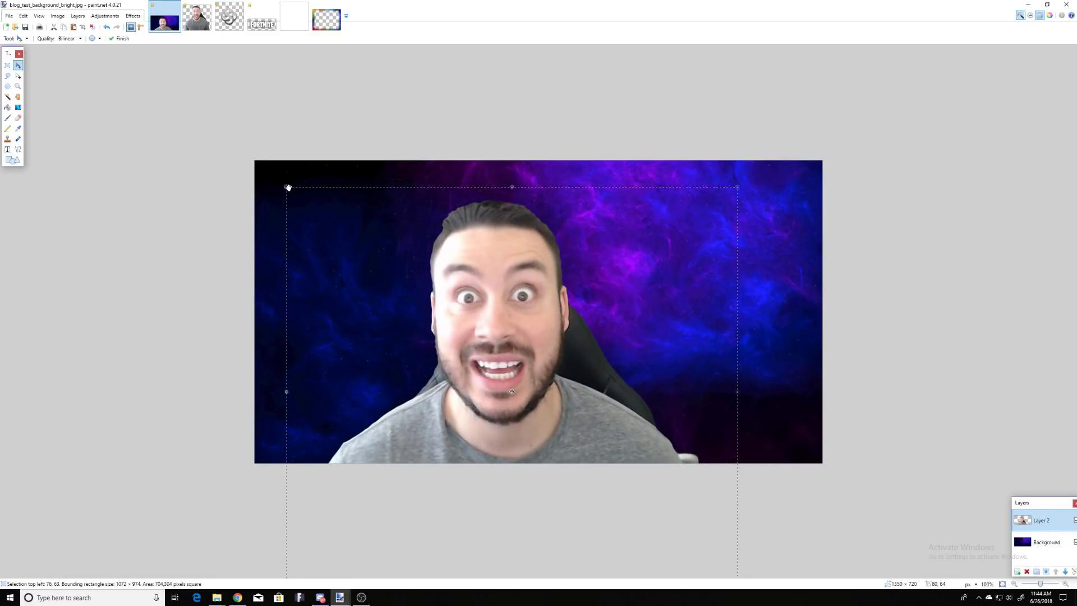
left_click_drag(288, 187, 454, 307)
left_click_drag(572, 415, 535, 324)
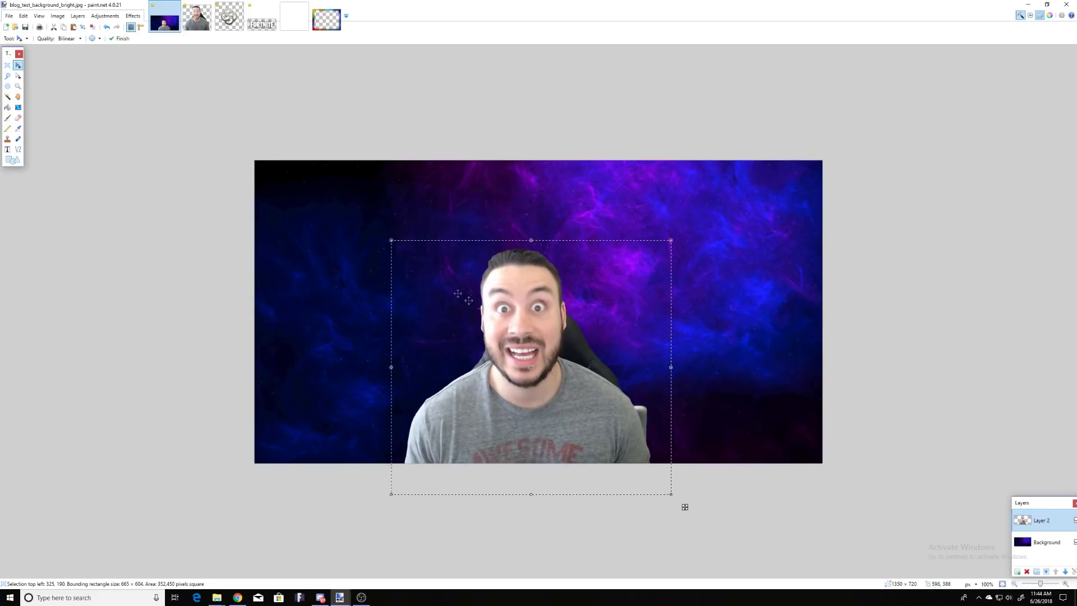
left_click_drag(410, 259, 434, 278)
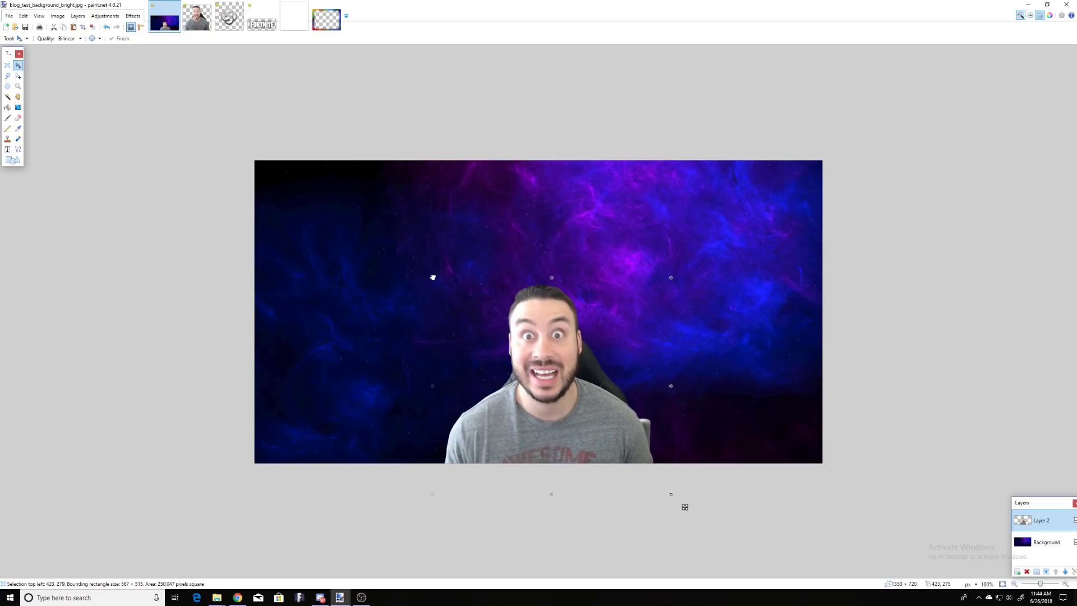